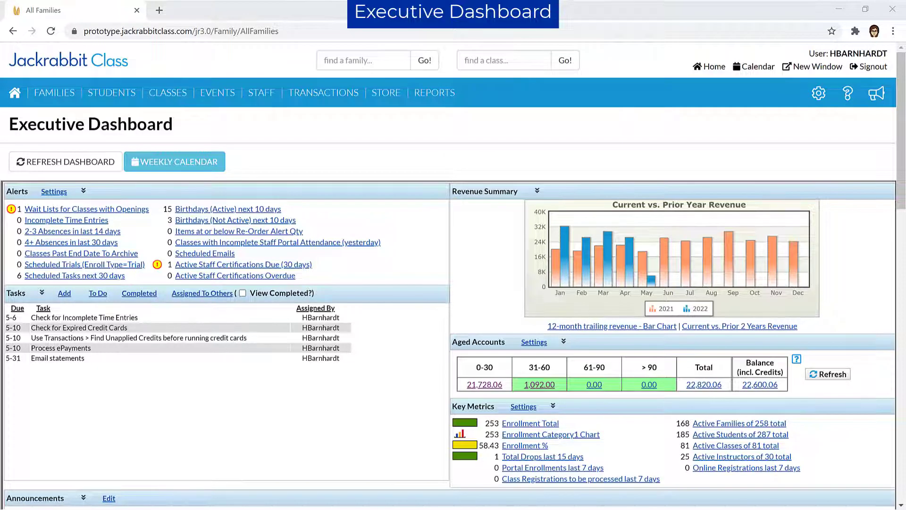
- Open the All Families list from the FAMILIES menu to show all 182 families
left_click(55, 93)
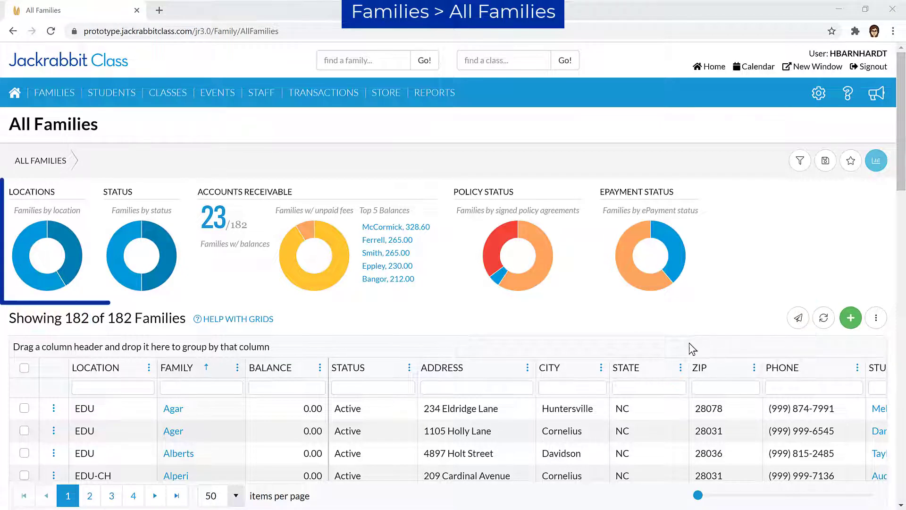
- Show only Active families and add a Previously enrolled enrollment-status filter
left_click(165, 250)
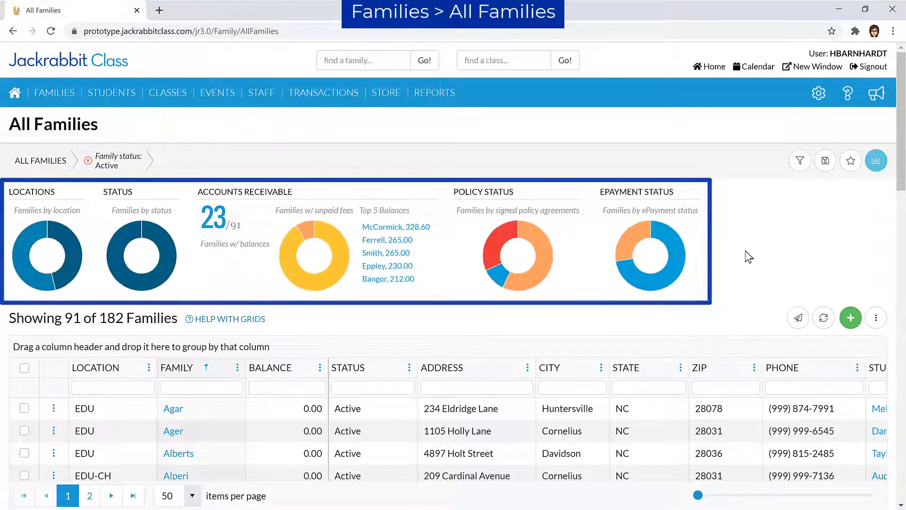
left_click(798, 165)
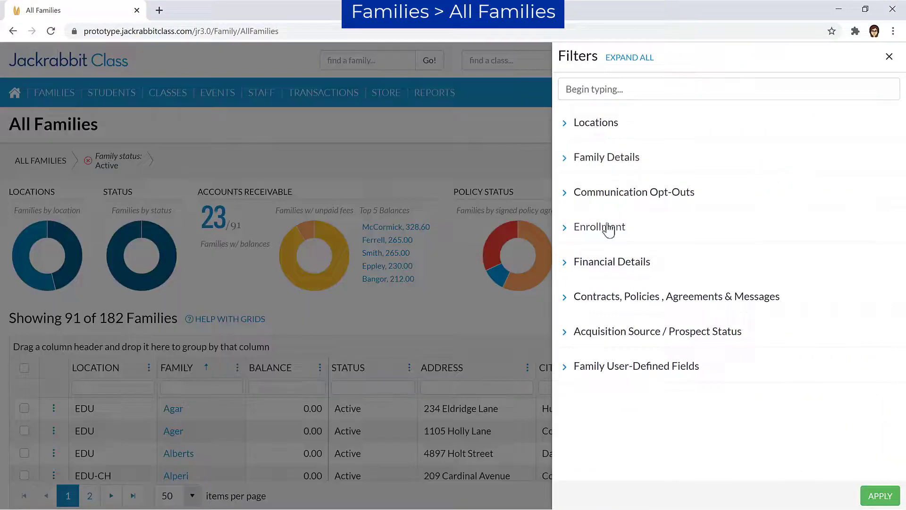
left_click(606, 229)
left_click(623, 296)
left_click(643, 341)
left_click(881, 496)
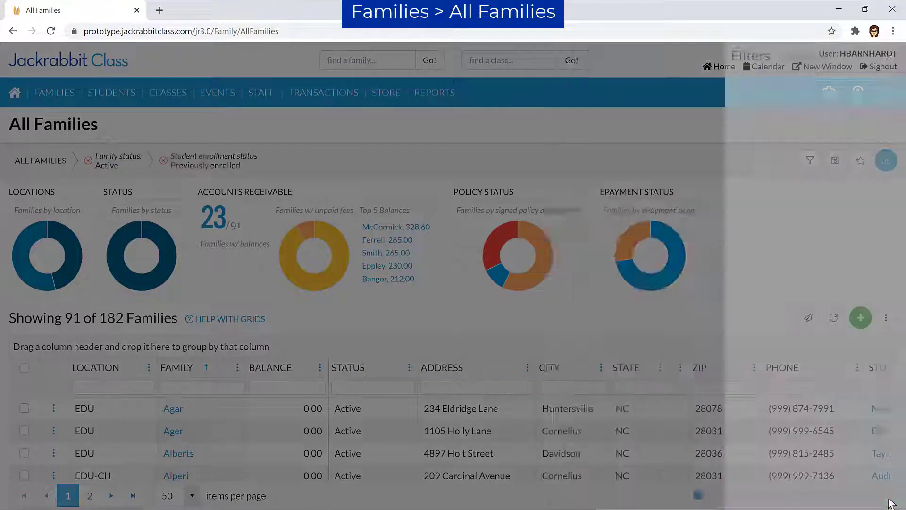
- Hide the dashboard charts and filter the City column to Huntersville
left_click(877, 166)
left_click(588, 264)
type("Huntersville")
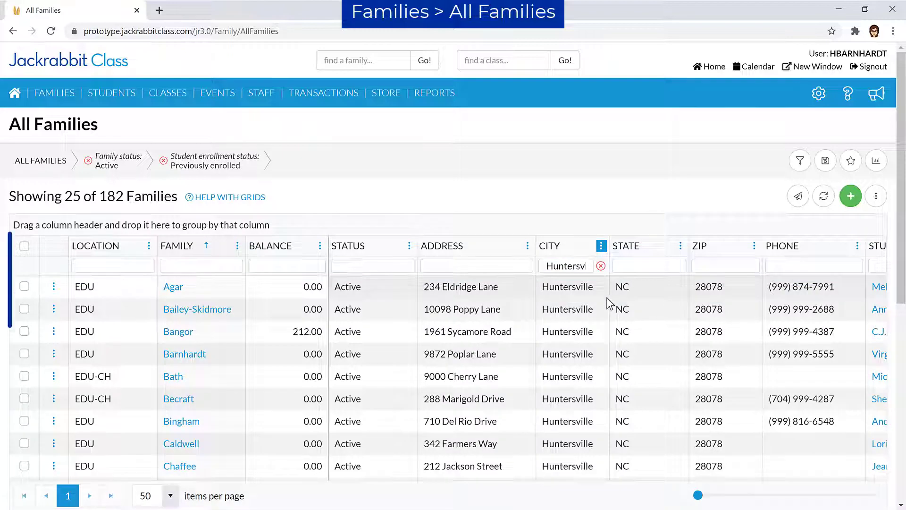
- Check three Huntersville family rows and choose Email from the Send a message icon
left_click(24, 309)
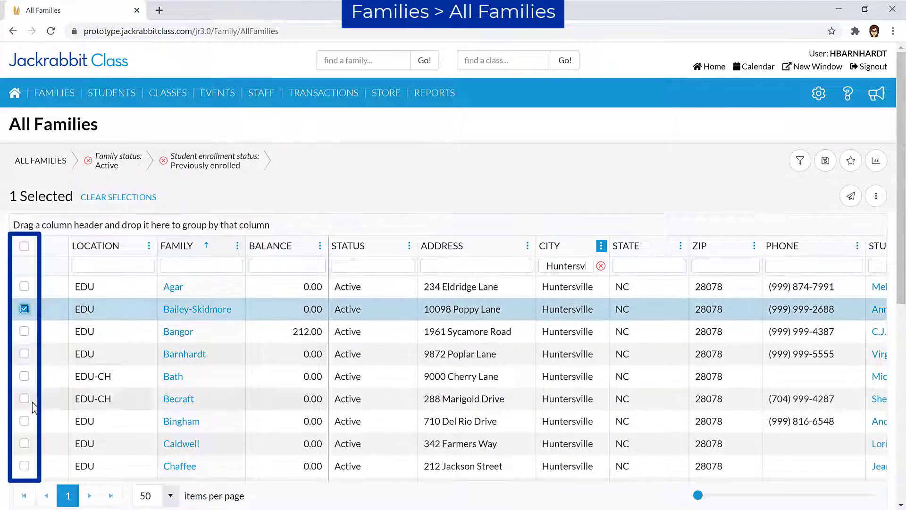
left_click(24, 421)
scroll(24, 427, "down", 5)
left_click(24, 455)
scroll(516, 360, "up", 5)
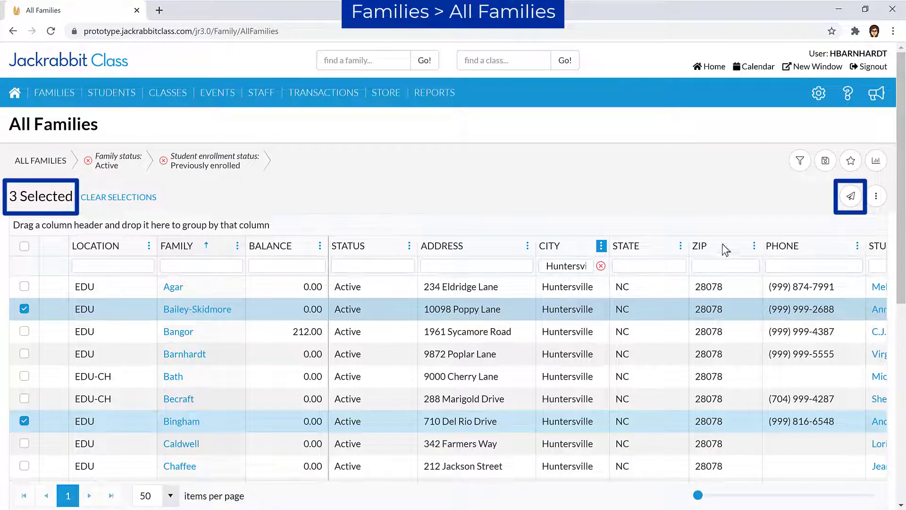
left_click(850, 202)
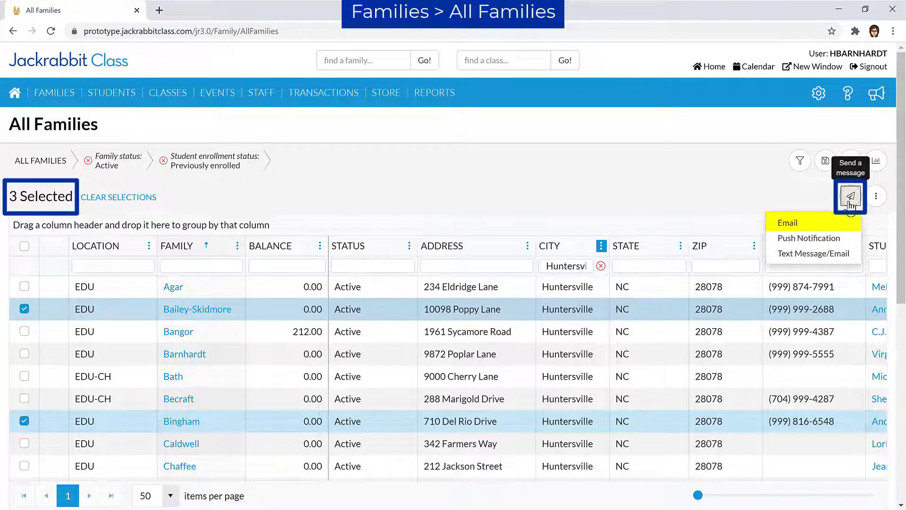
left_click(847, 229)
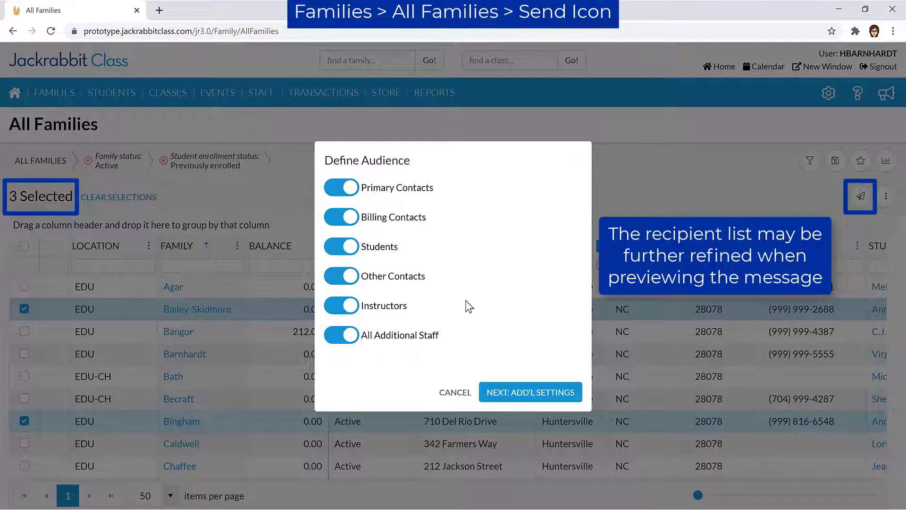
- Turn off Instructors and All Additional Staff in the email audience
left_click(366, 309)
left_click(378, 336)
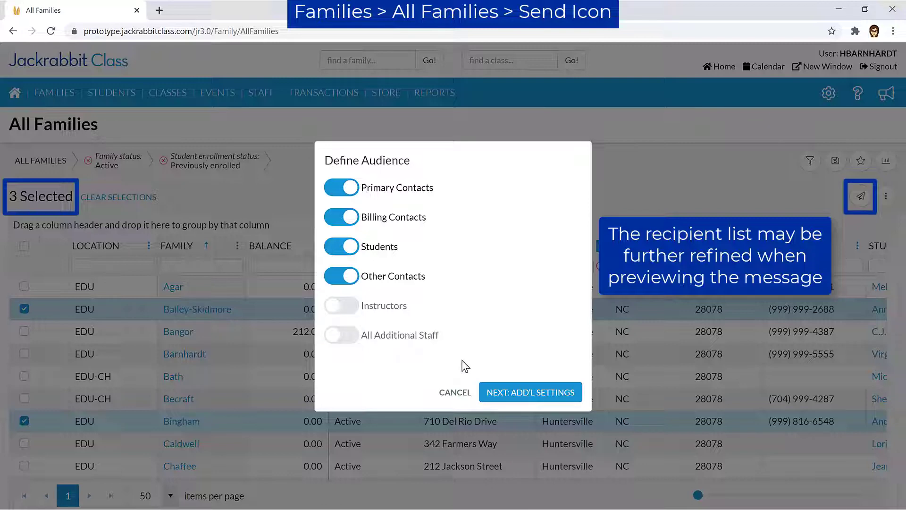
left_click(555, 401)
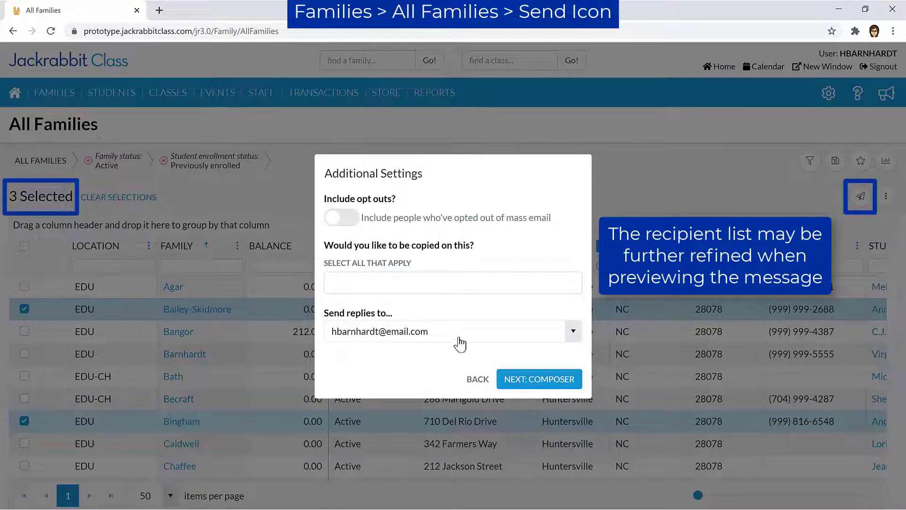
- Leave opted-out people excluded and keep the current reply-to address, then go to the composer
left_click(354, 229)
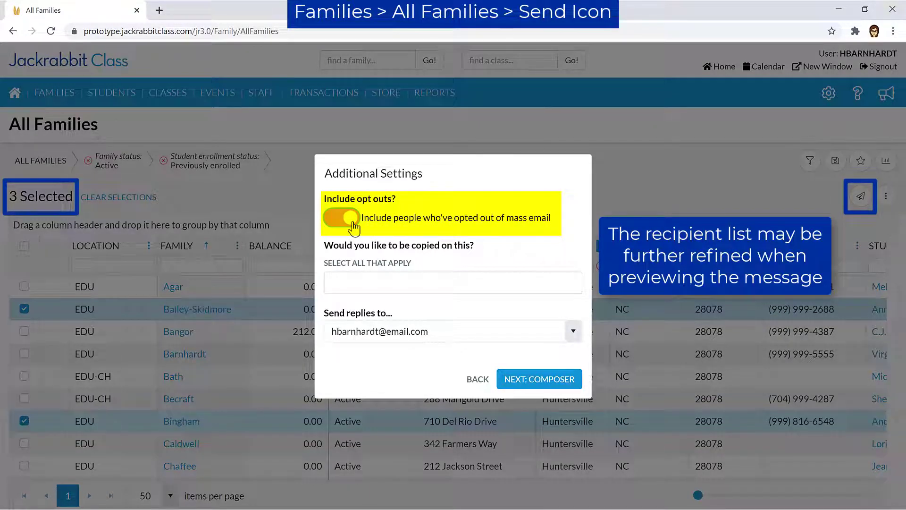
left_click(354, 228)
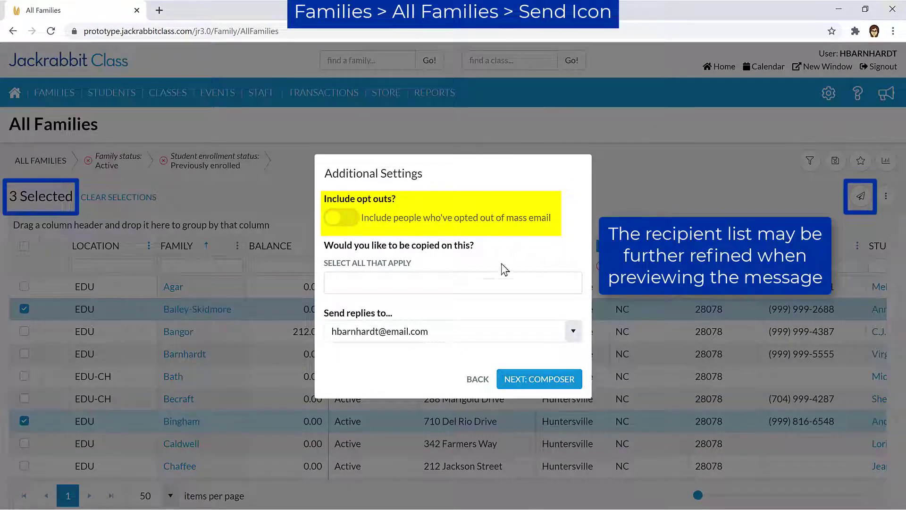
left_click(520, 281)
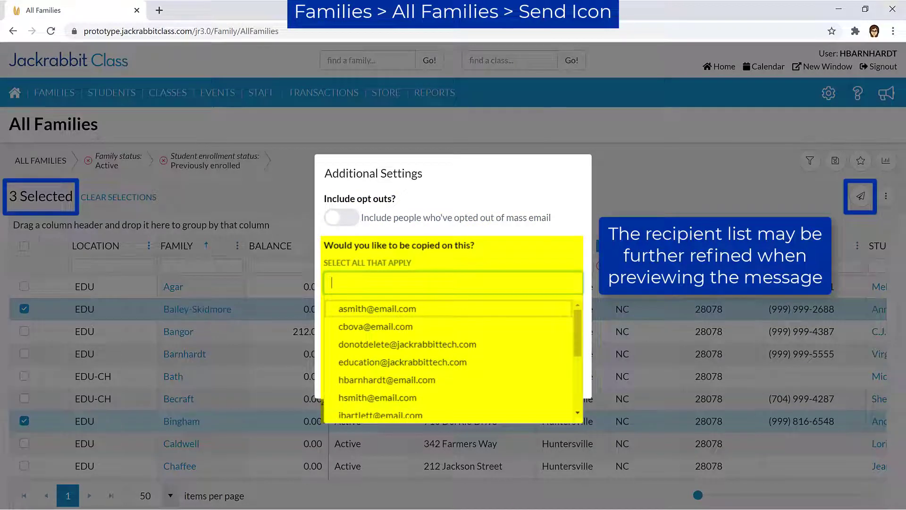
left_click(575, 335)
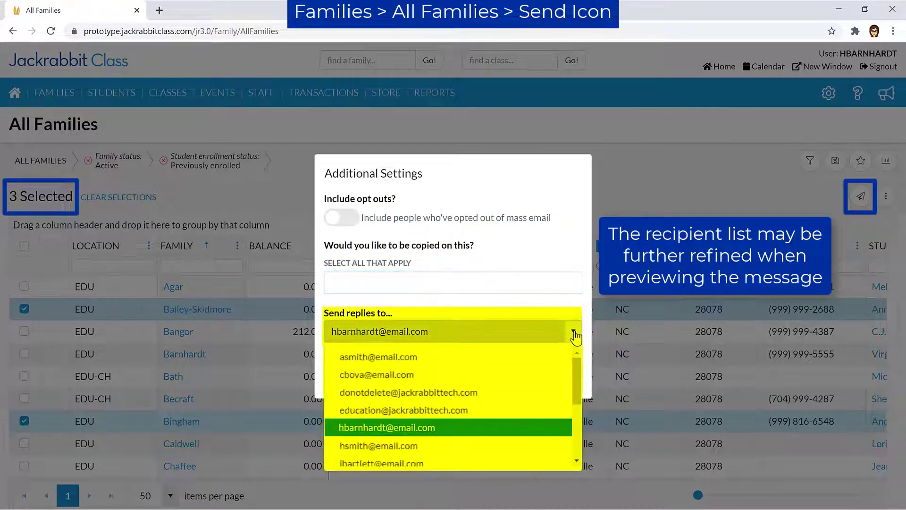
left_click(576, 336)
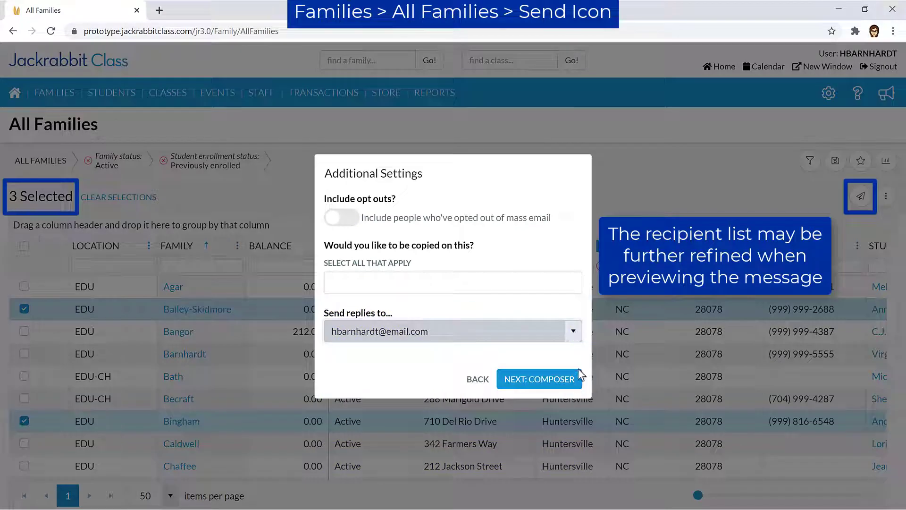
left_click(571, 387)
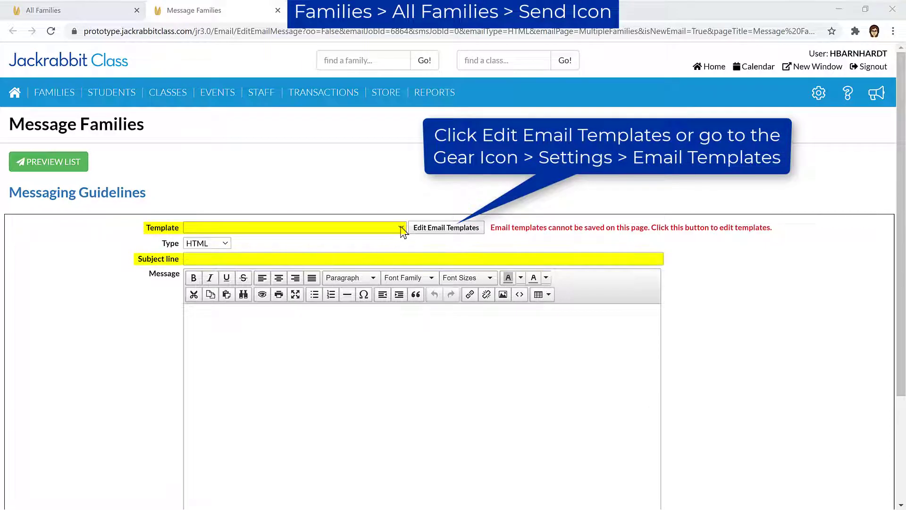
- Load the 101 Birthday Promo template and replace the facility placeholder with Ed's Recreational Center
left_click(402, 229)
left_click(368, 280)
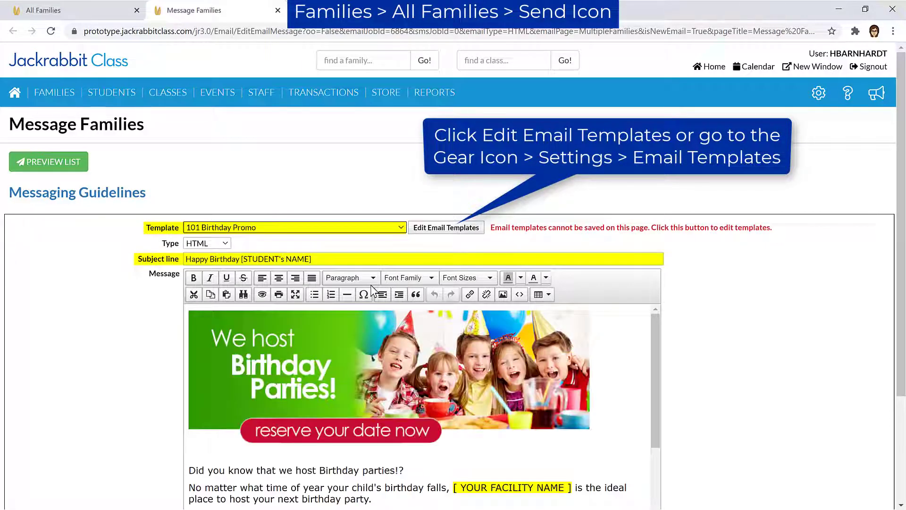
scroll(738, 269, "down", 1)
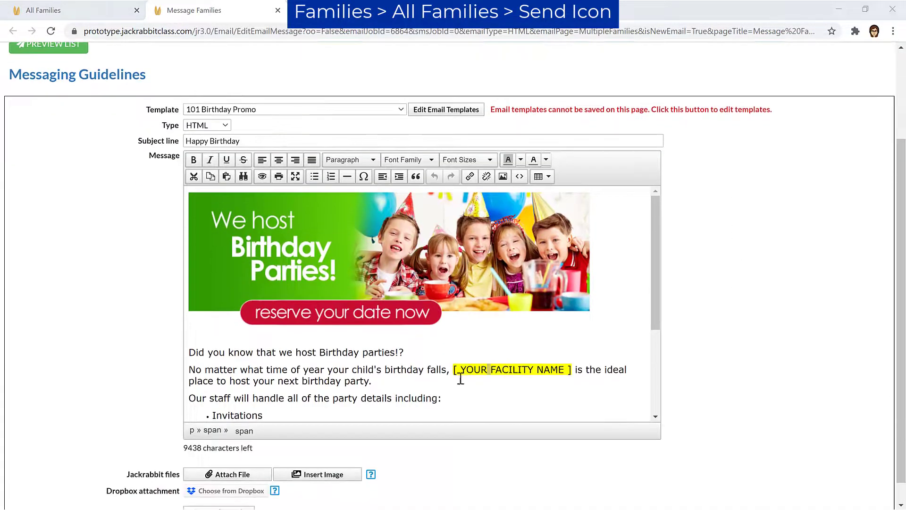
left_click_drag(454, 378, 571, 378)
type("Ed's Recreational Center")
left_click_drag(655, 294, 659, 375)
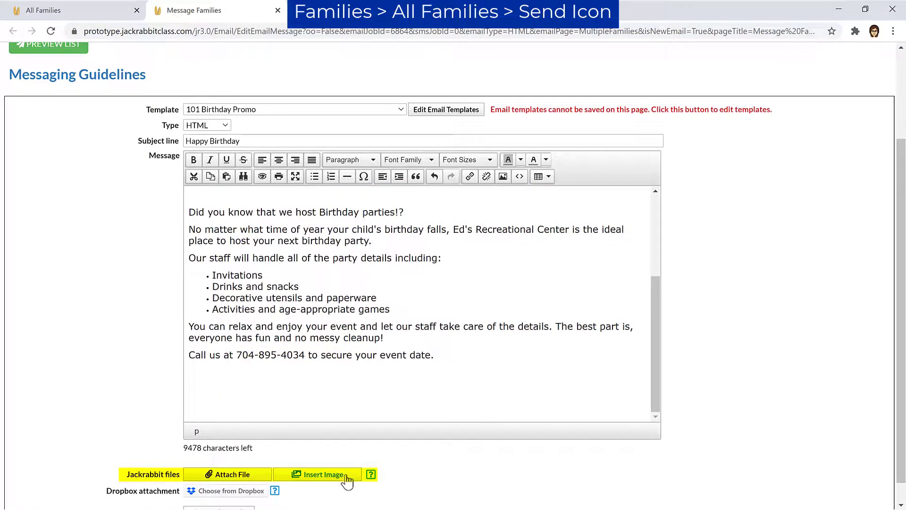
- Insert the Fleet.png image into the message
left_click(349, 481)
left_click(307, 274)
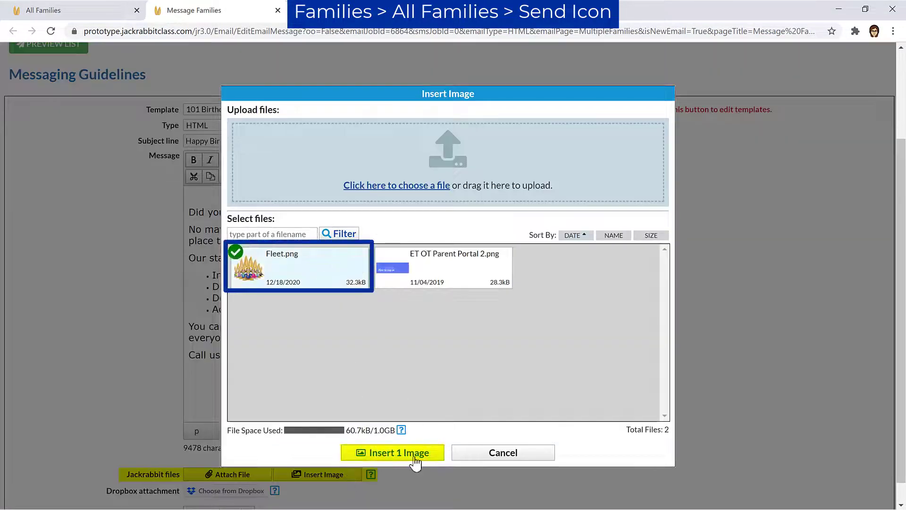
left_click(417, 454)
left_click_drag(652, 309, 661, 220)
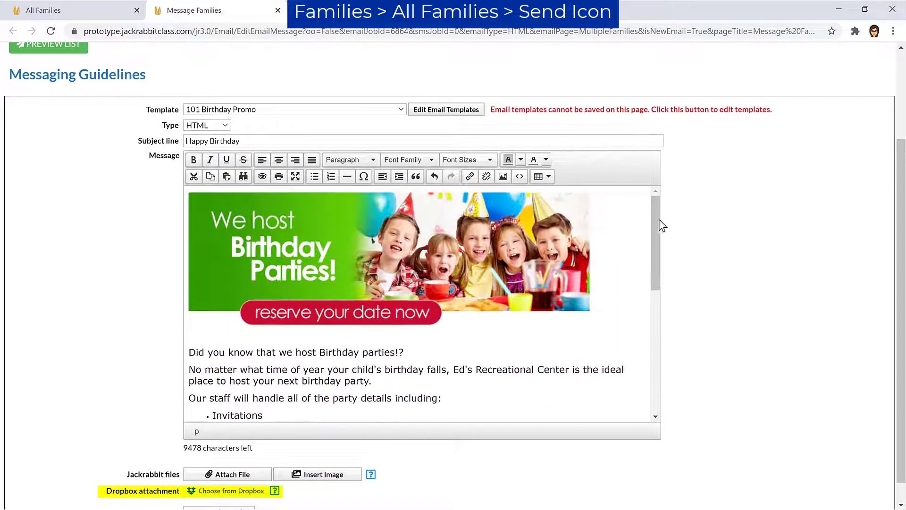
scroll(287, 487, "down", 1)
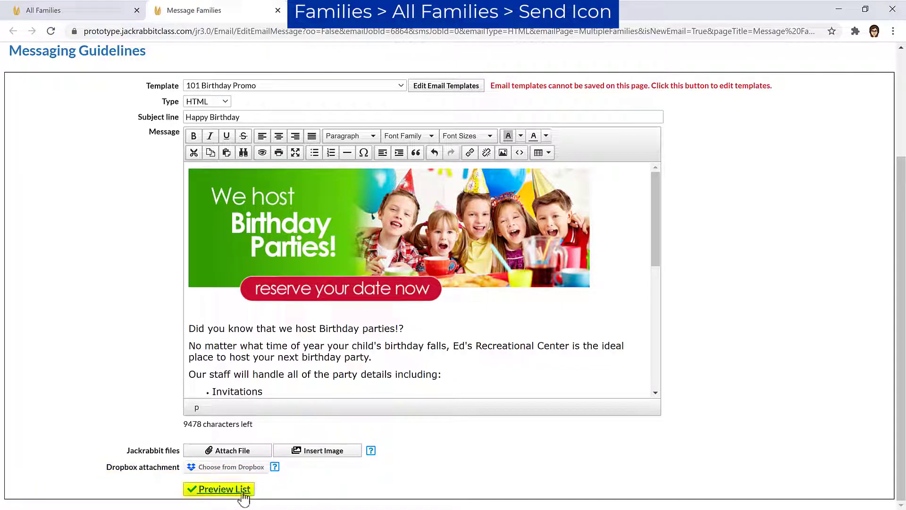
left_click(213, 490)
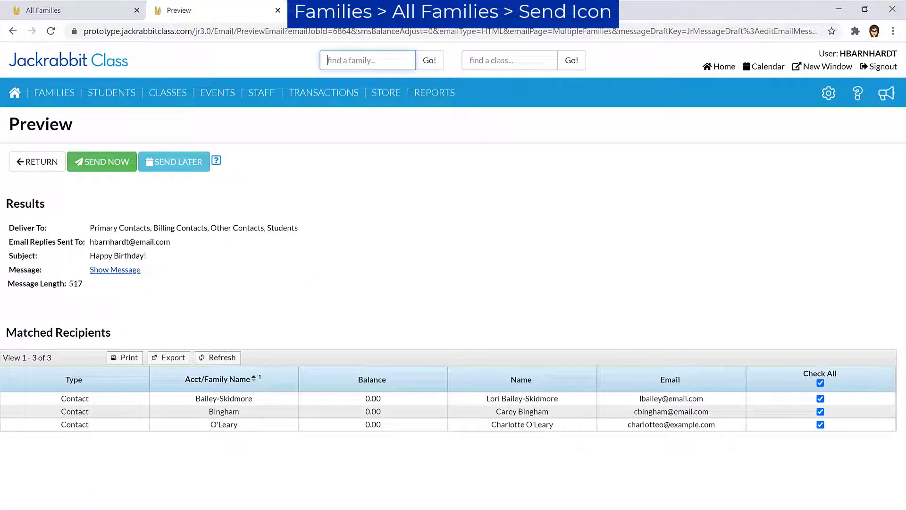
left_click(128, 270)
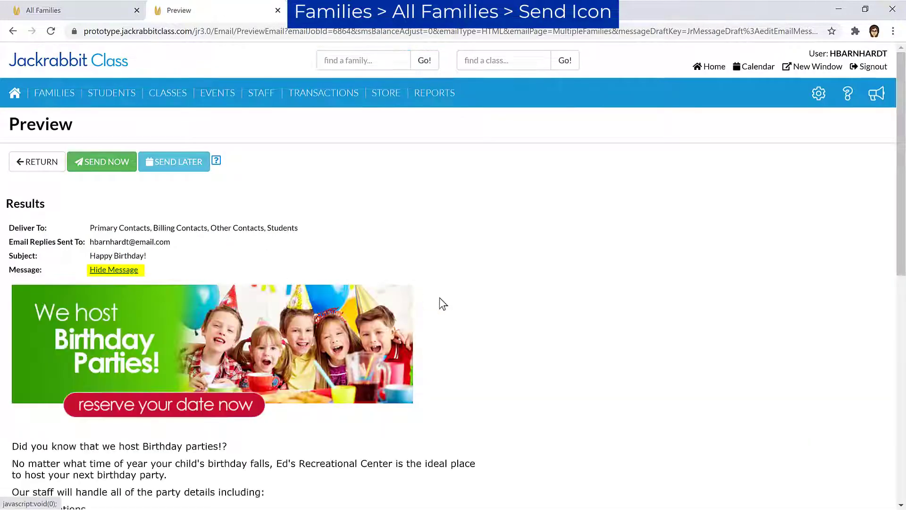
scroll(450, 300, "down", 5)
scroll(458, 307, "down", 5)
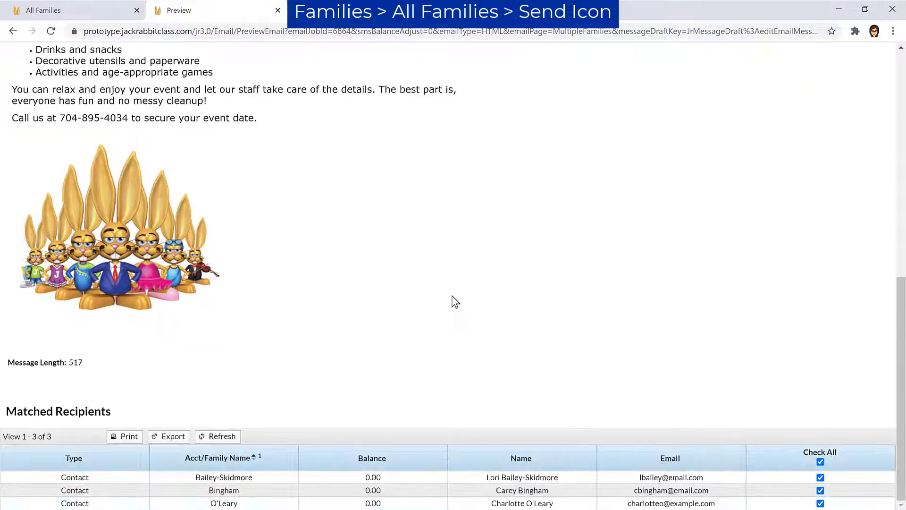
scroll(134, 267, "up", 7)
left_click(127, 157)
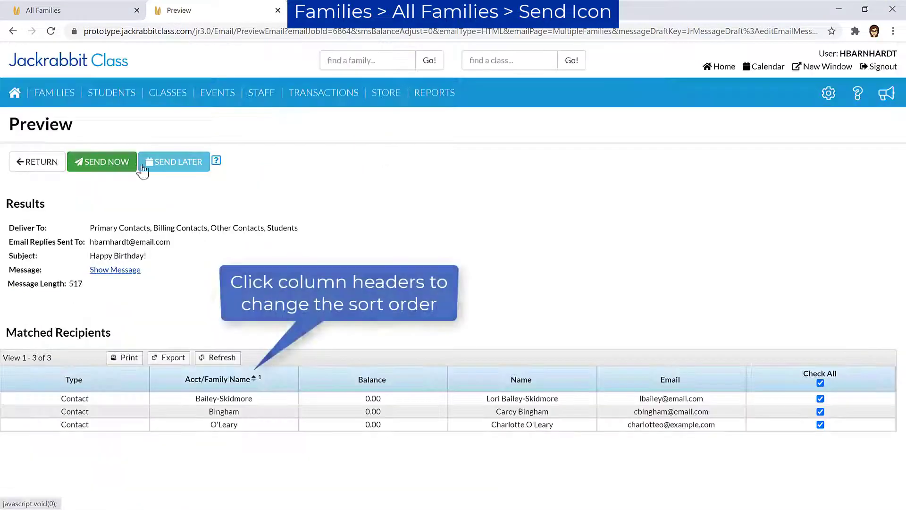
left_click(821, 399)
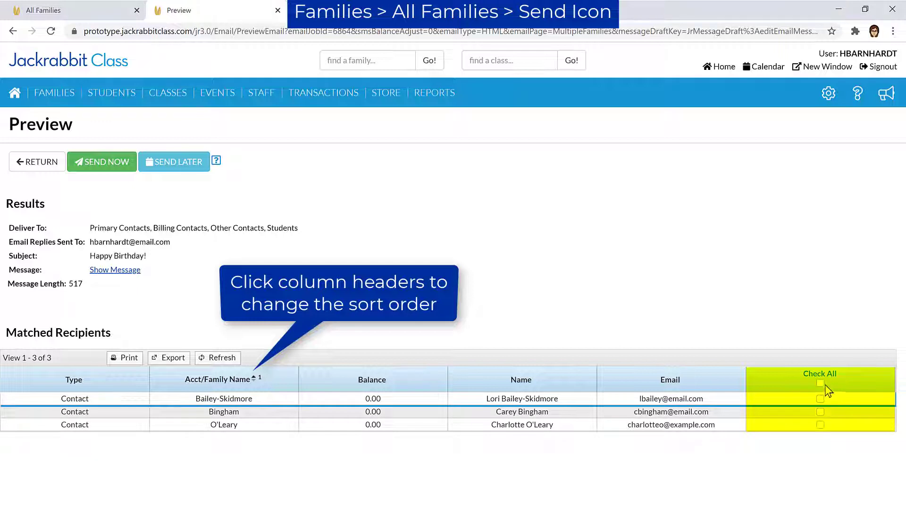
left_click(822, 383)
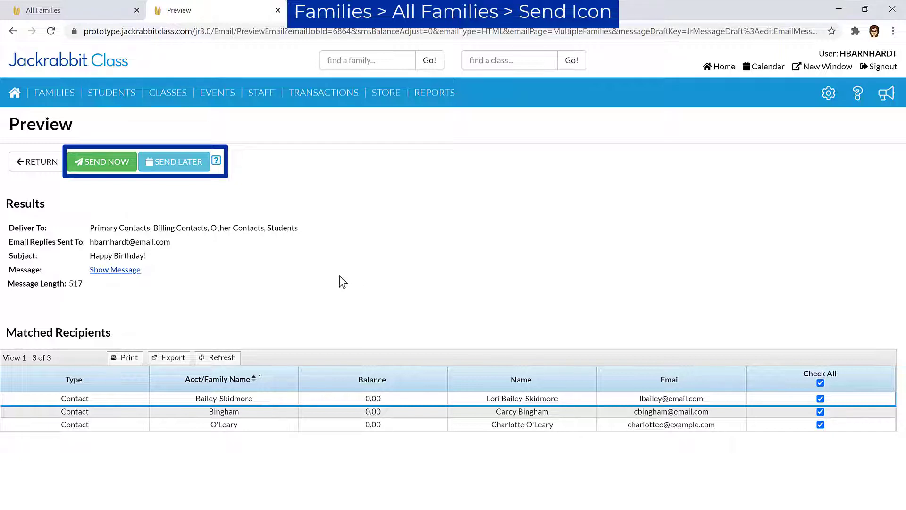
- Schedule the Happy Birthday email with Send Later for 5/6/2022 at 02:00 PM
left_click(182, 166)
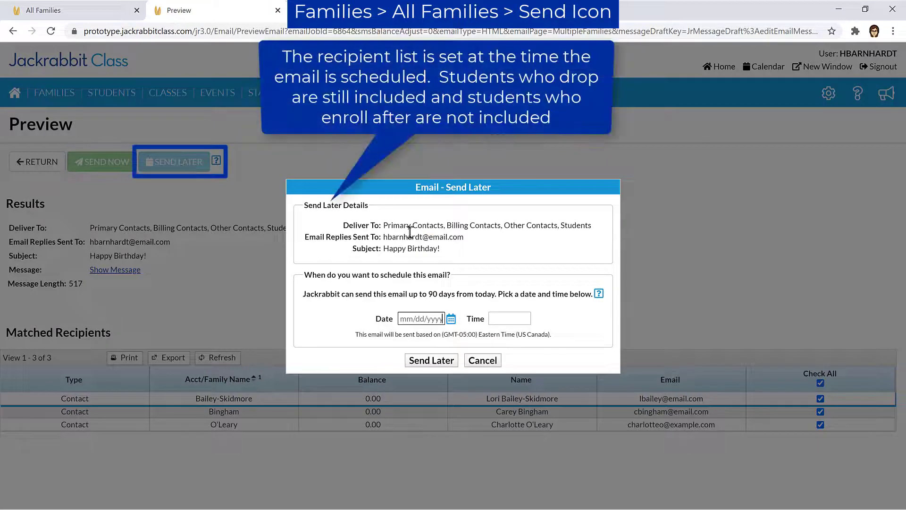
type("5/6/2022")
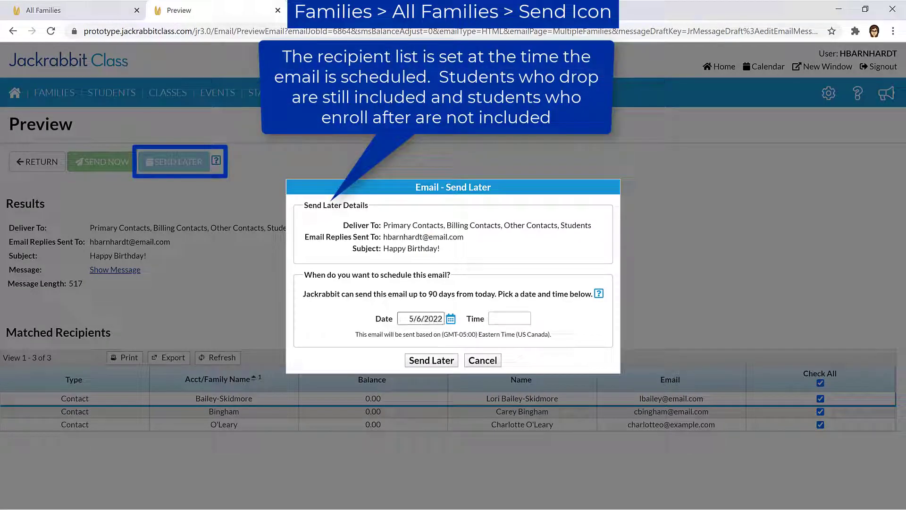
left_click(455, 361)
left_click(501, 318)
type("02:00pm")
left_click(414, 369)
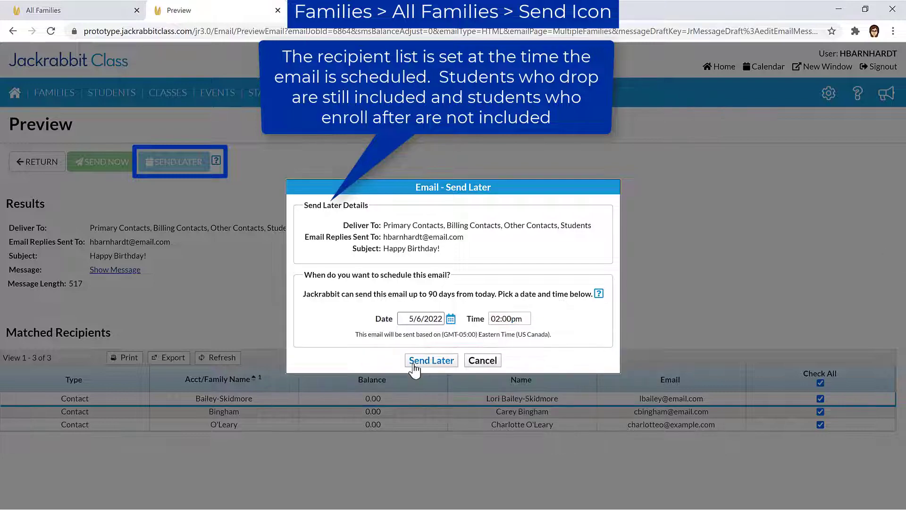
left_click(413, 365)
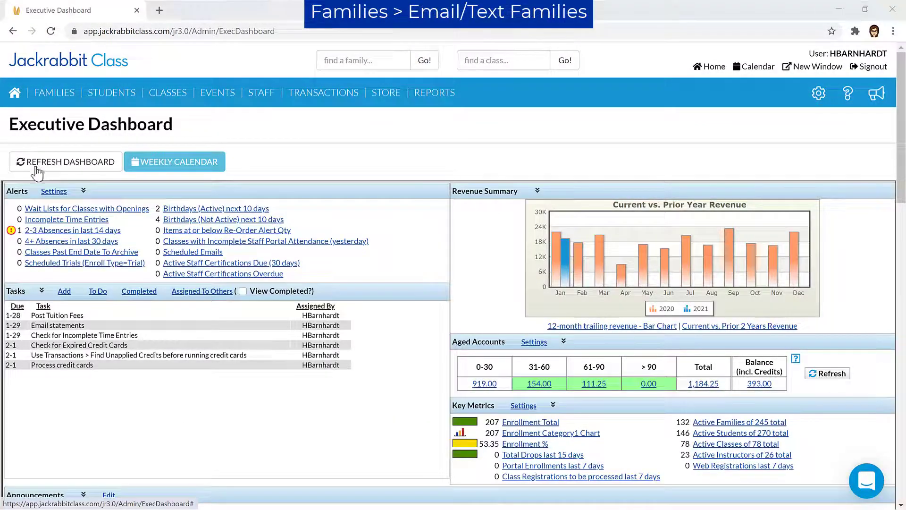
mouse_move(54, 93)
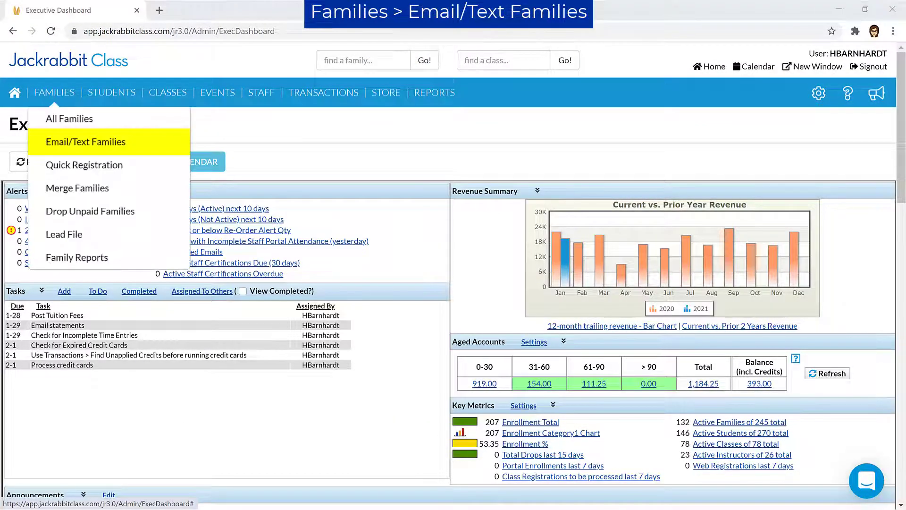
- Open Email/Text Families and choose the 109 Payment Due template
left_click(85, 141)
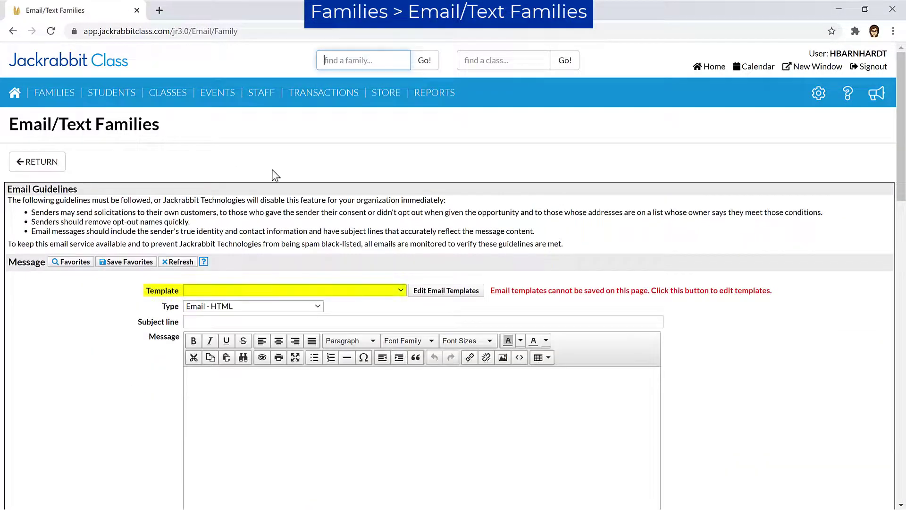
left_click(391, 290)
left_click(303, 49)
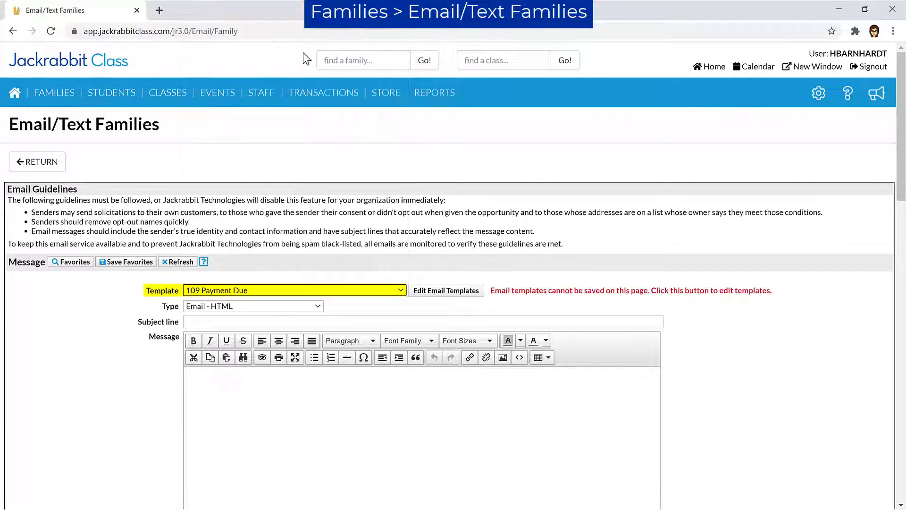
scroll(704, 354, "down", 6)
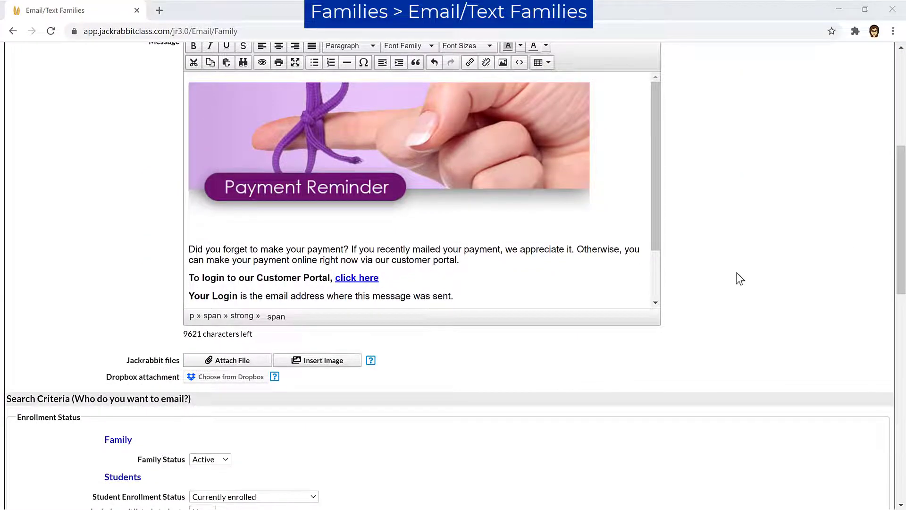
scroll(740, 278, "down", 7)
- Set Family Status and Student Enrollment Status to Any with a minimum balance of 1
left_click(223, 115)
left_click(223, 123)
left_click(312, 150)
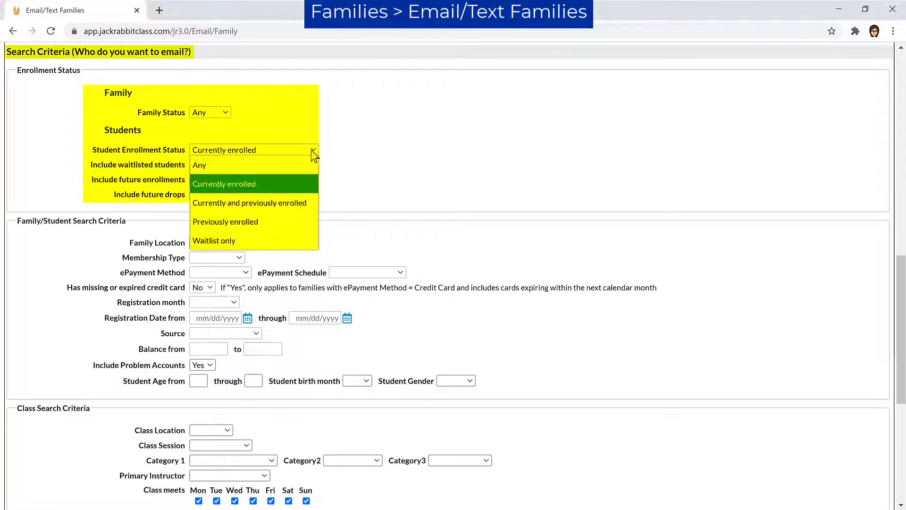
left_click(303, 164)
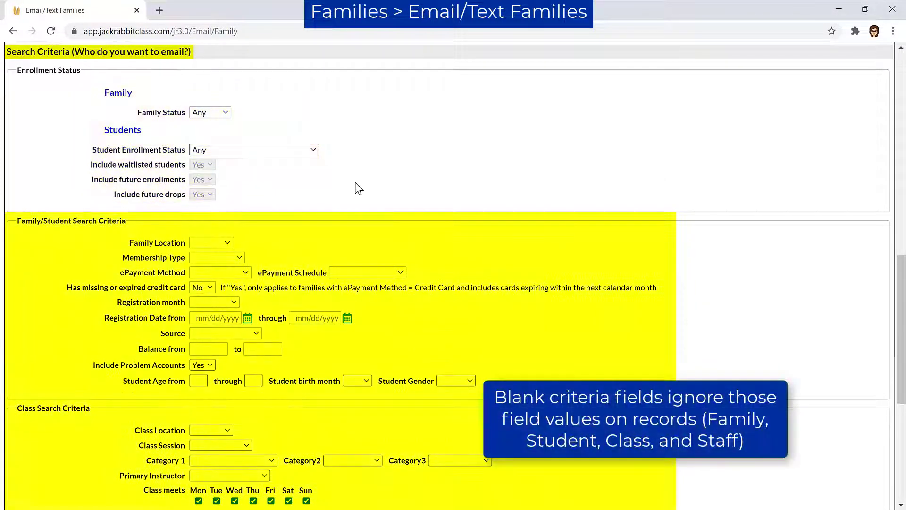
left_click(218, 349)
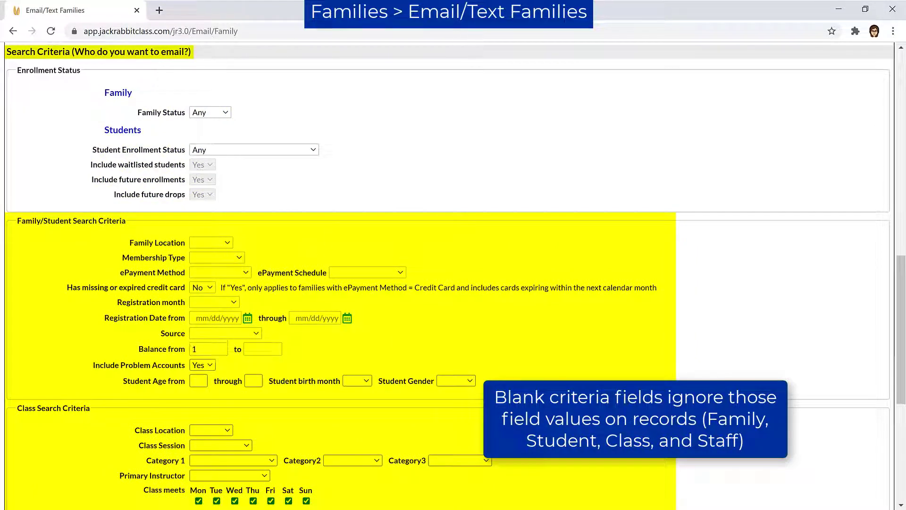
scroll(453, 273, "down", 7)
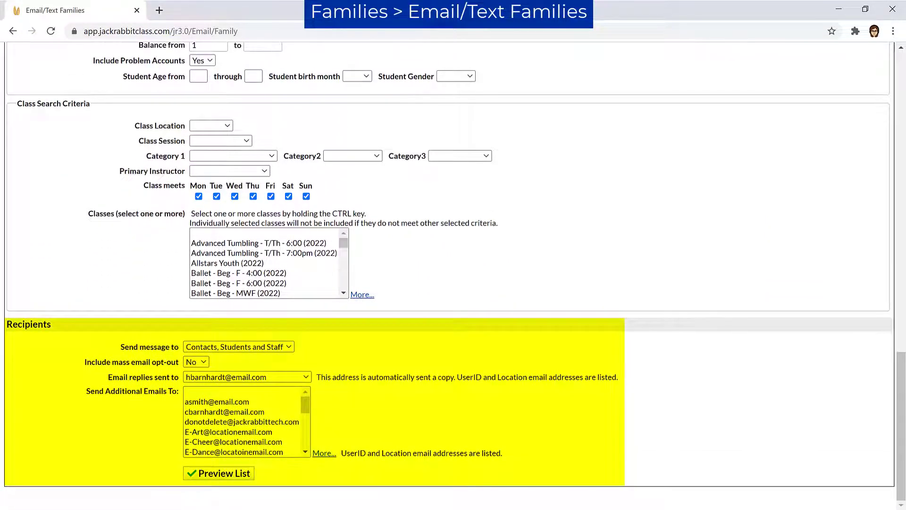
- Preview the 12 matched recipients and uncheck the third and fourth contacts
left_click(218, 473)
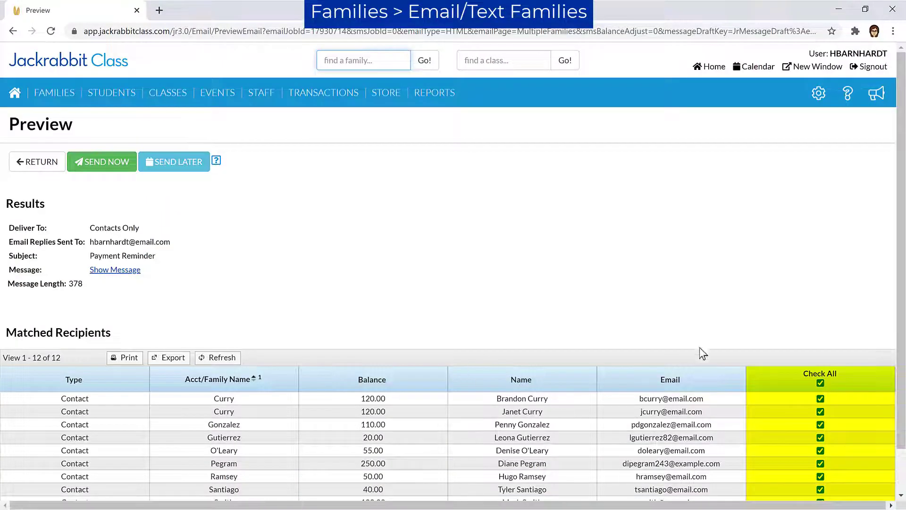
left_click(822, 424)
left_click(819, 437)
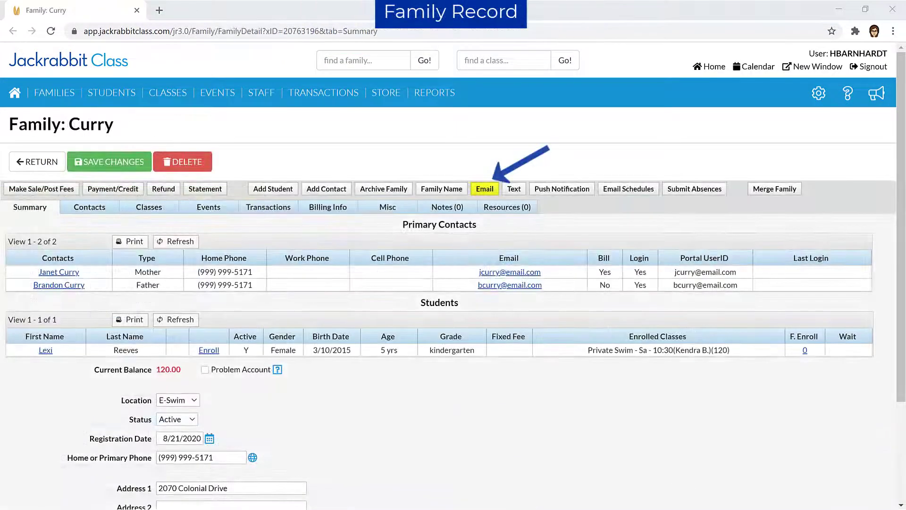
- Preview a 109 Payment Due email for this family, then view its sent emails from the Misc tab
left_click(485, 191)
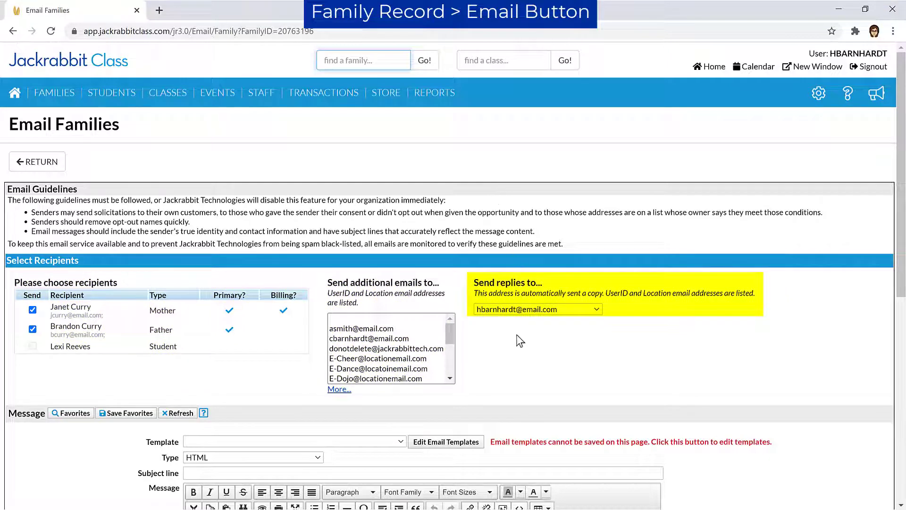
scroll(892, 364, "down", 8)
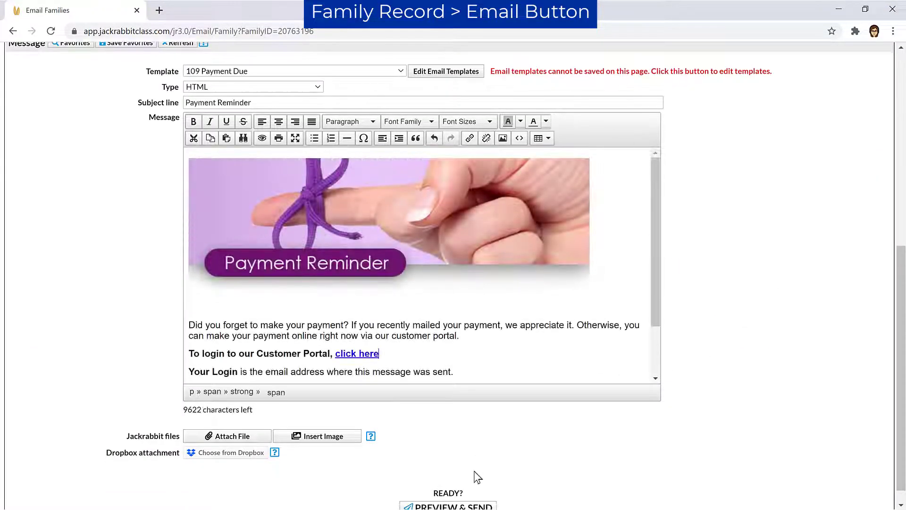
scroll(477, 476, "down", 1)
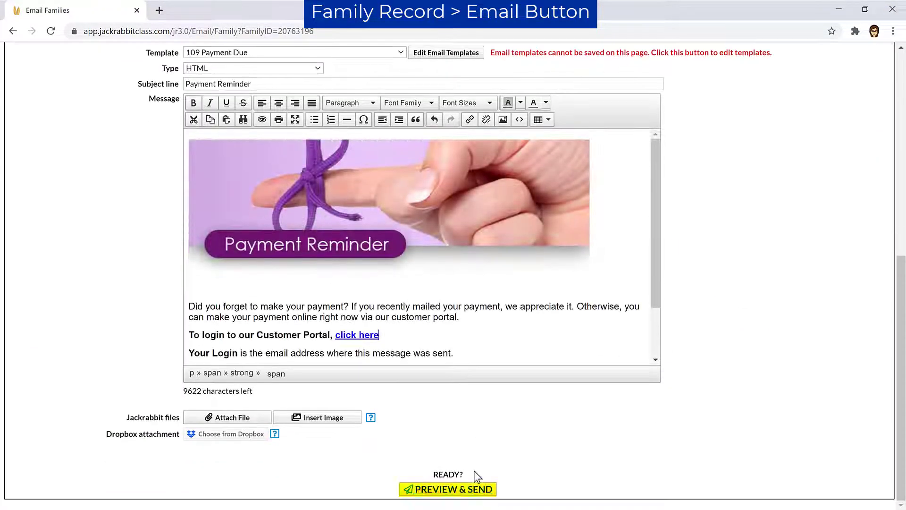
left_click(450, 488)
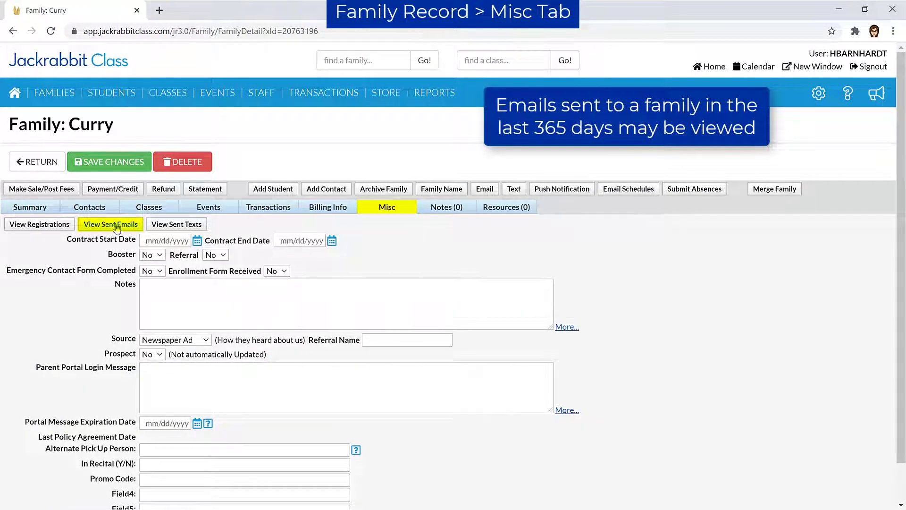
left_click(117, 228)
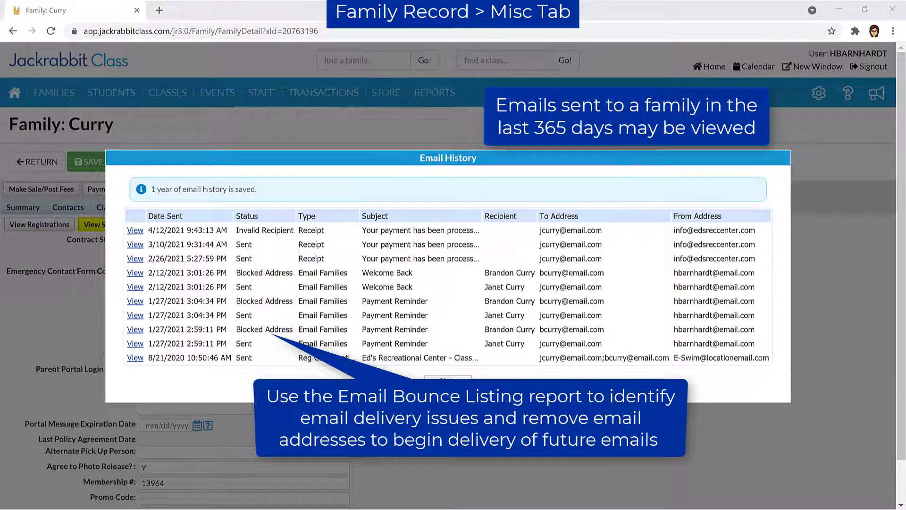